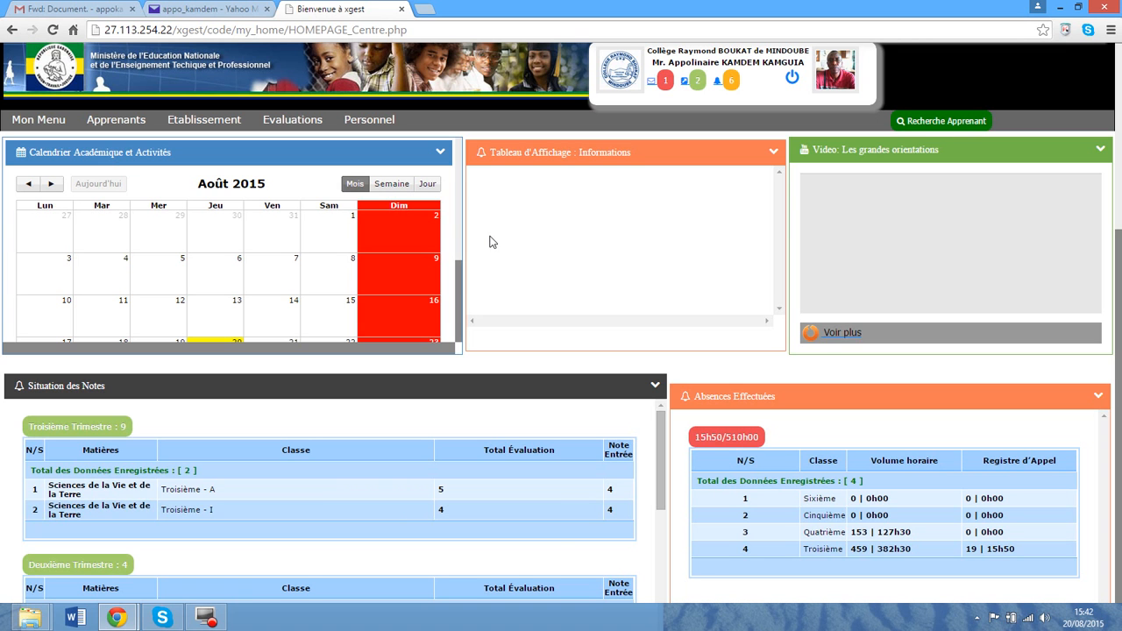
Step: Open the list of evaluations (Les Evaluations) and start creating a new evaluation
click(303, 122)
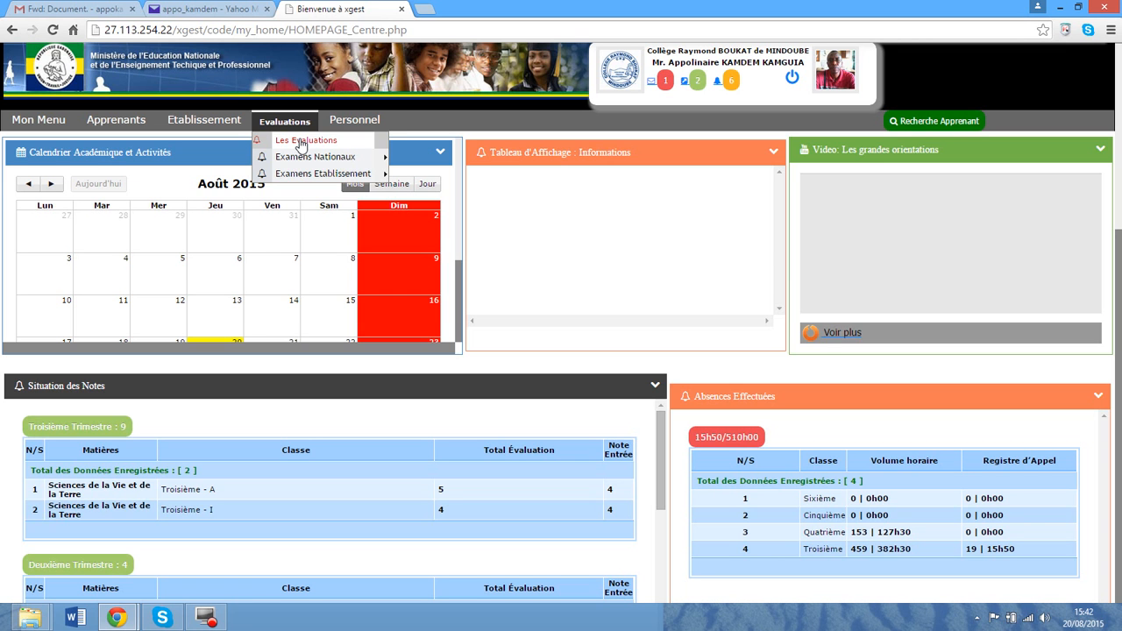
click(300, 142)
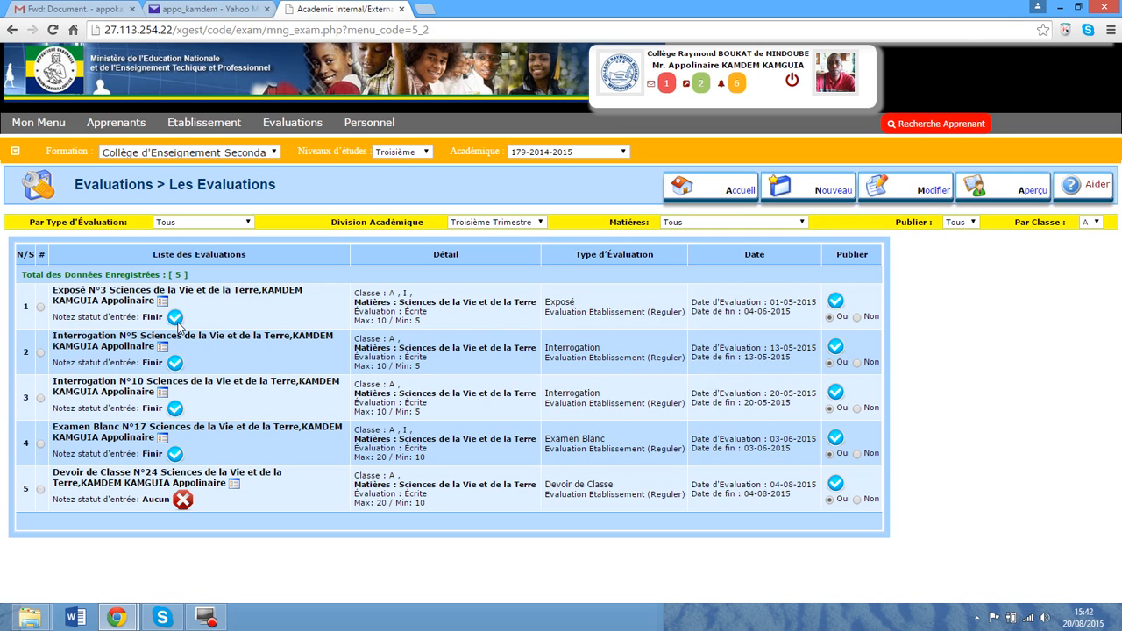
click(183, 513)
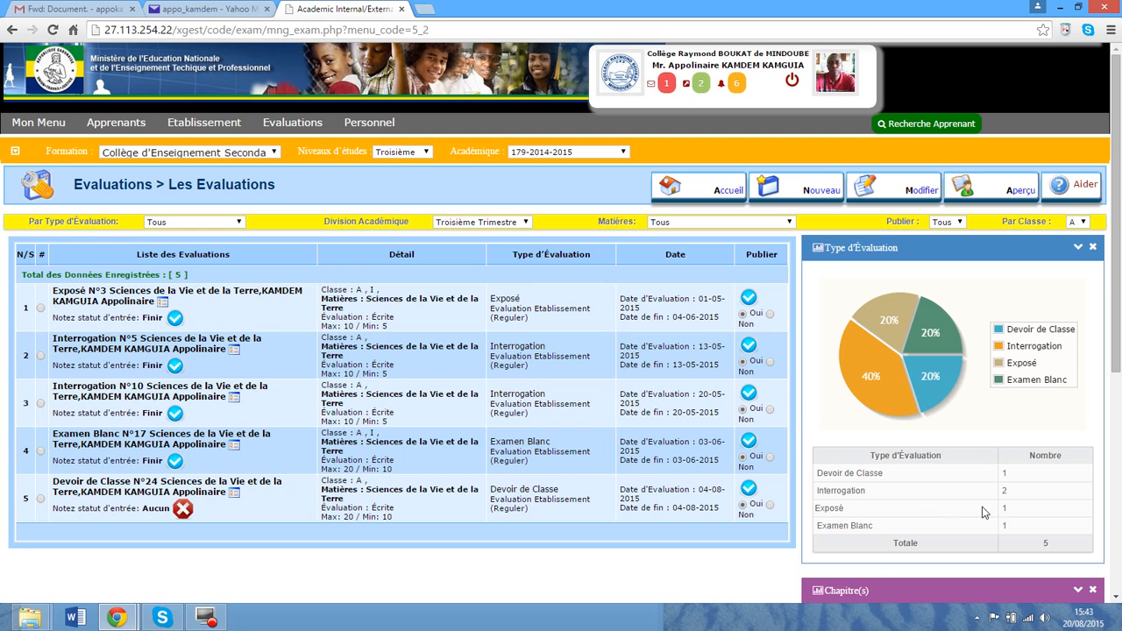
click(743, 361)
click(784, 195)
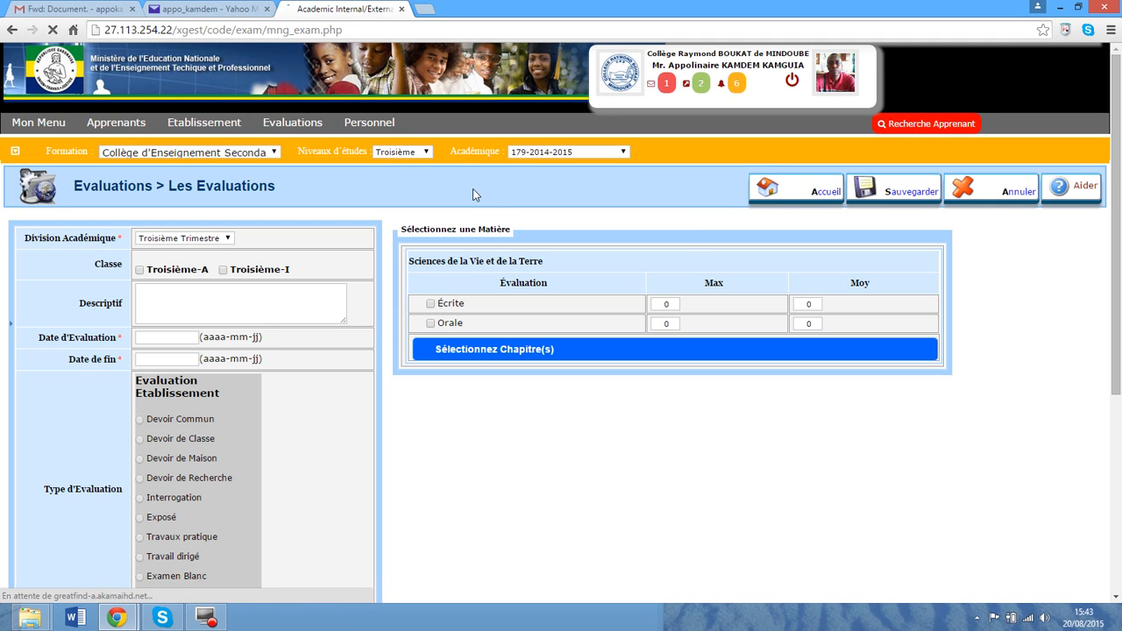
click(427, 152)
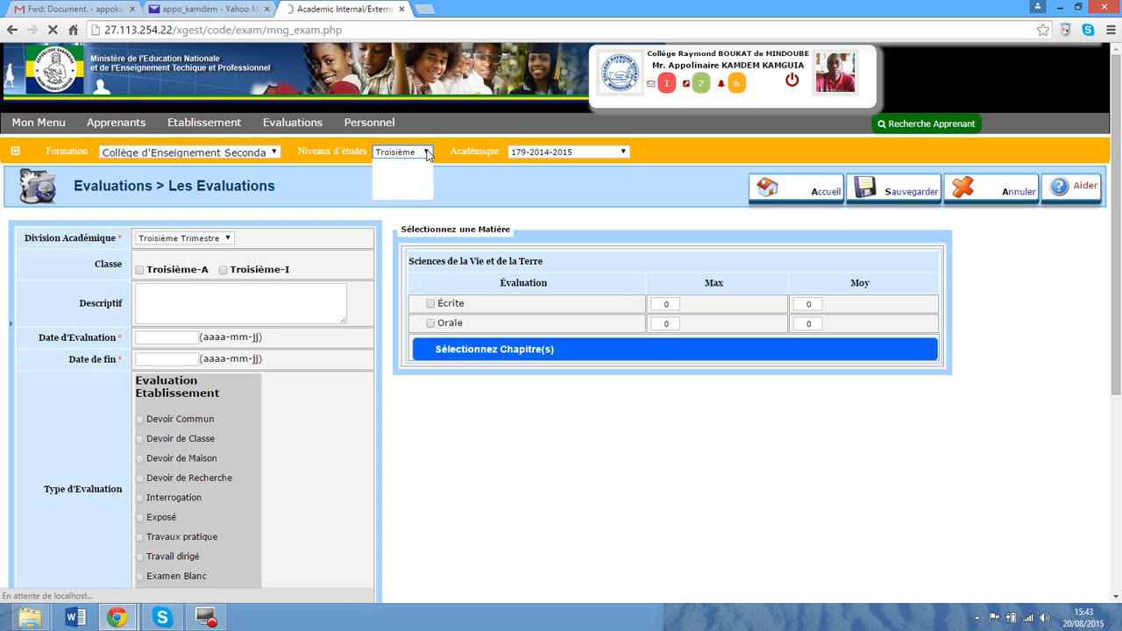
click(428, 152)
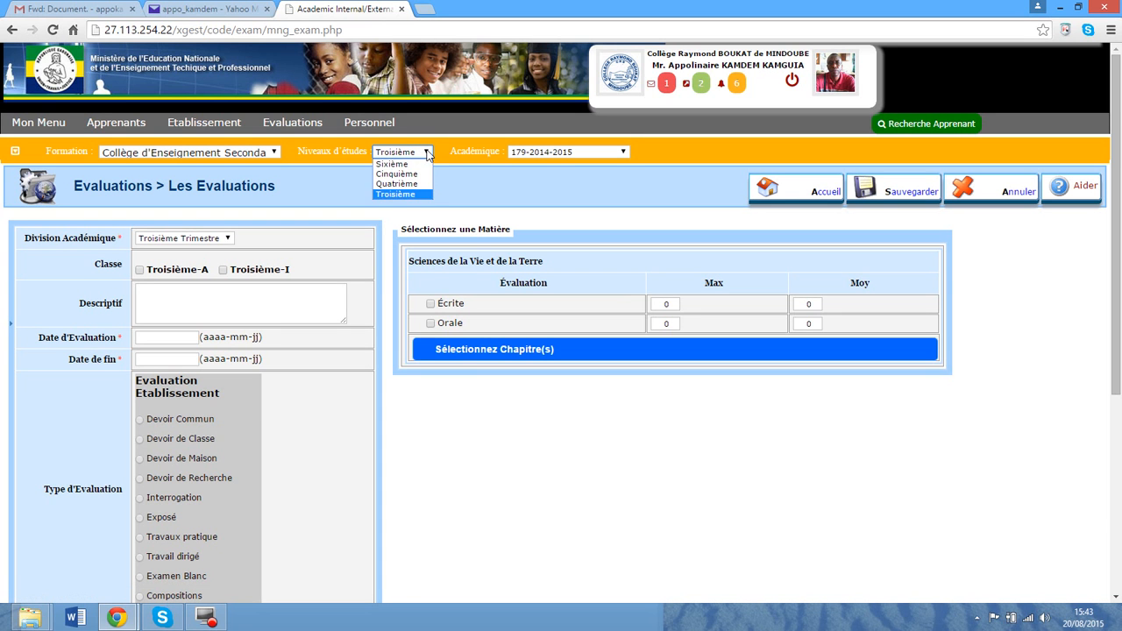
click(428, 152)
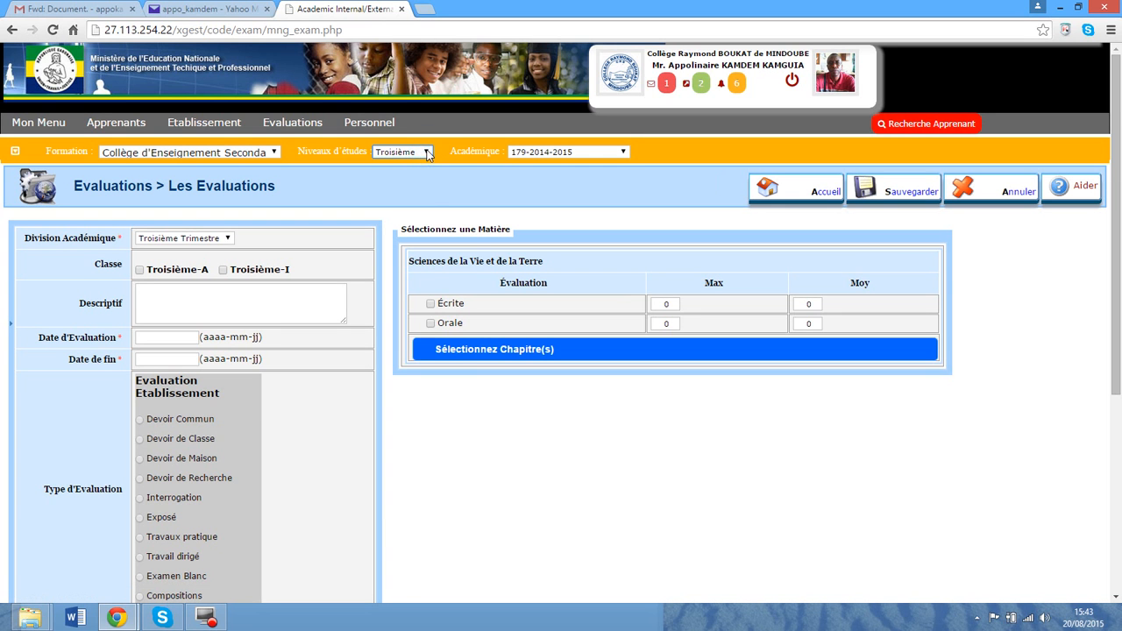
click(427, 153)
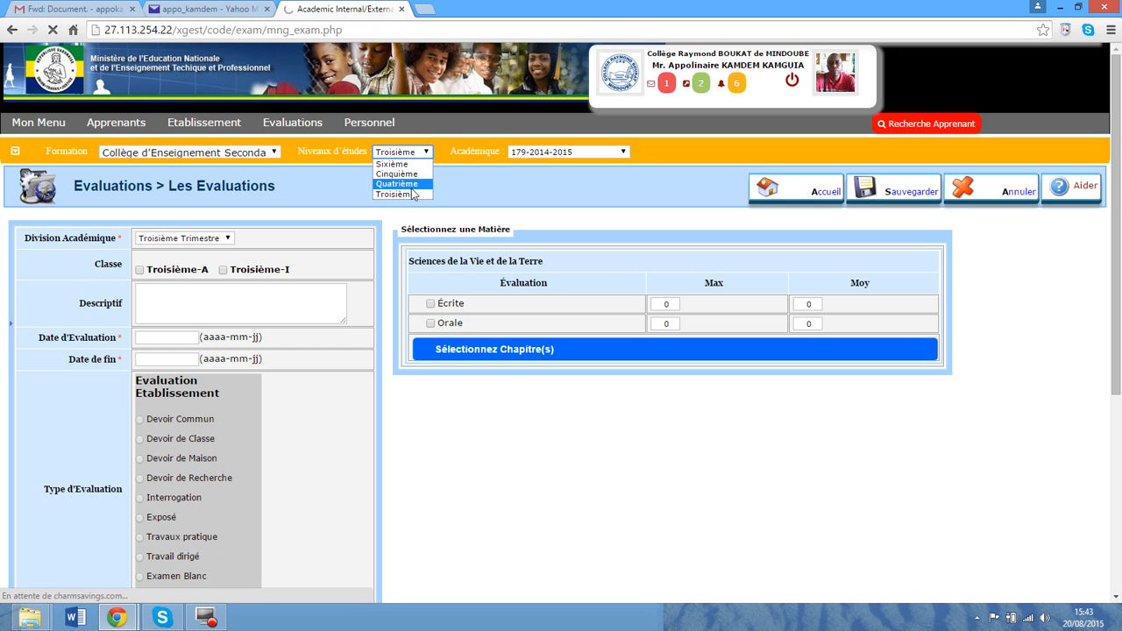
click(418, 155)
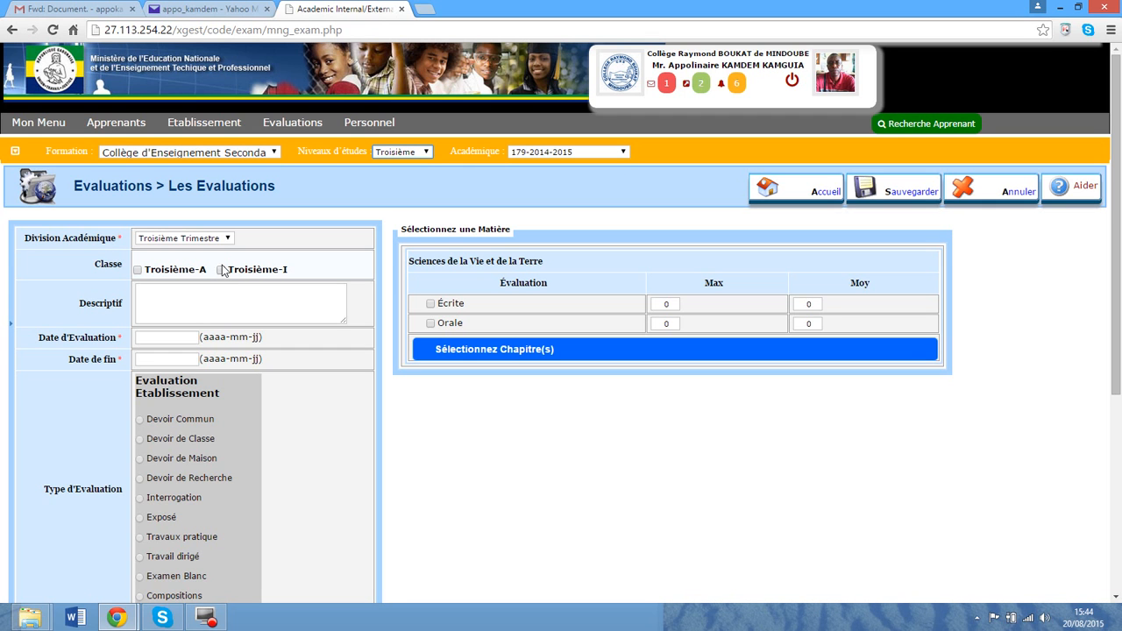
Step: Assign the evaluation to class Troisième-A and set both its evaluation date and end date to 2015-08-12
click(138, 273)
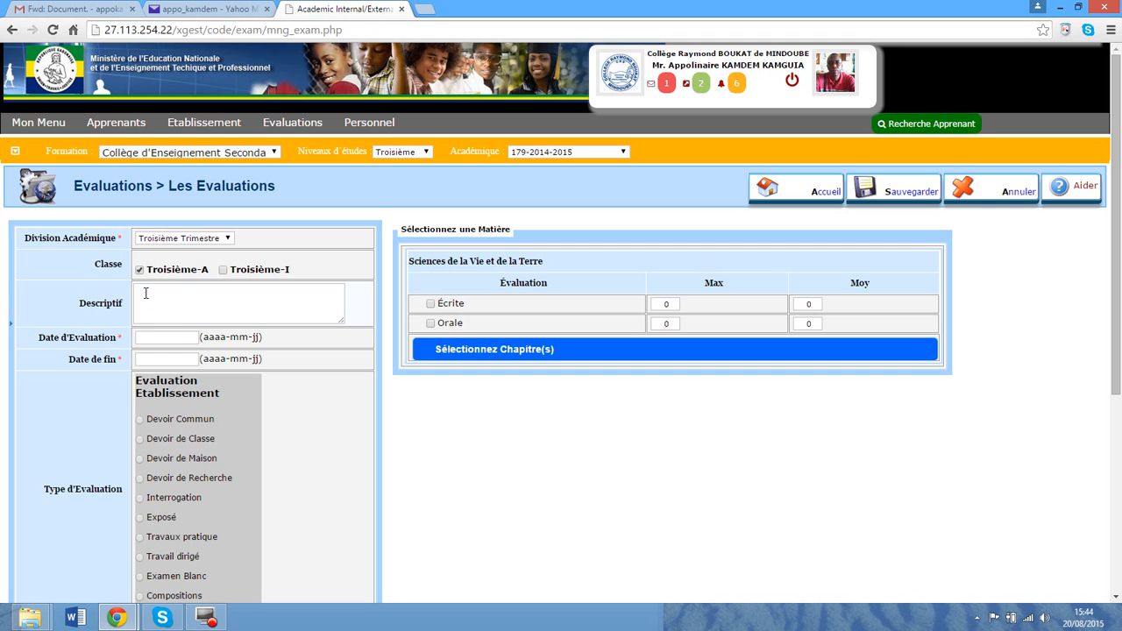
click(180, 337)
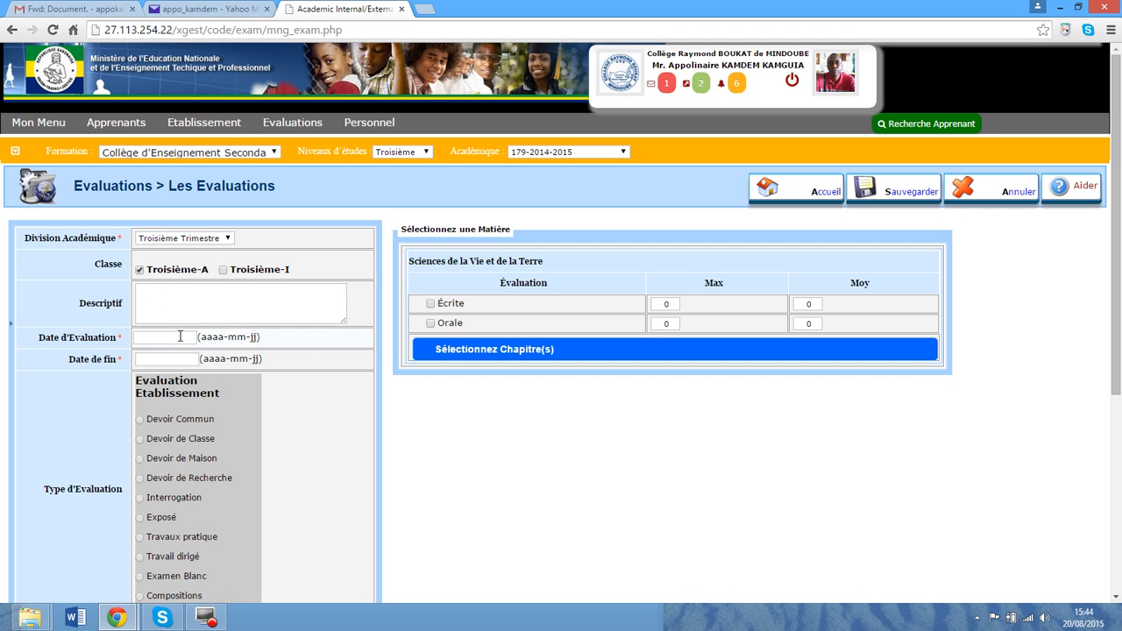
click(180, 337)
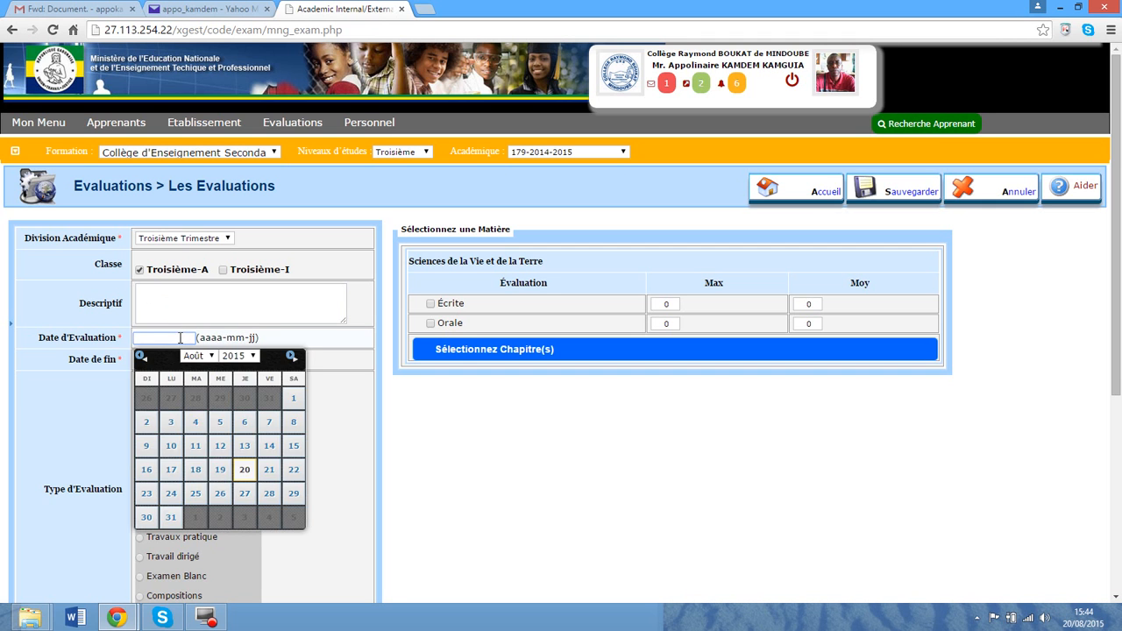
click(220, 446)
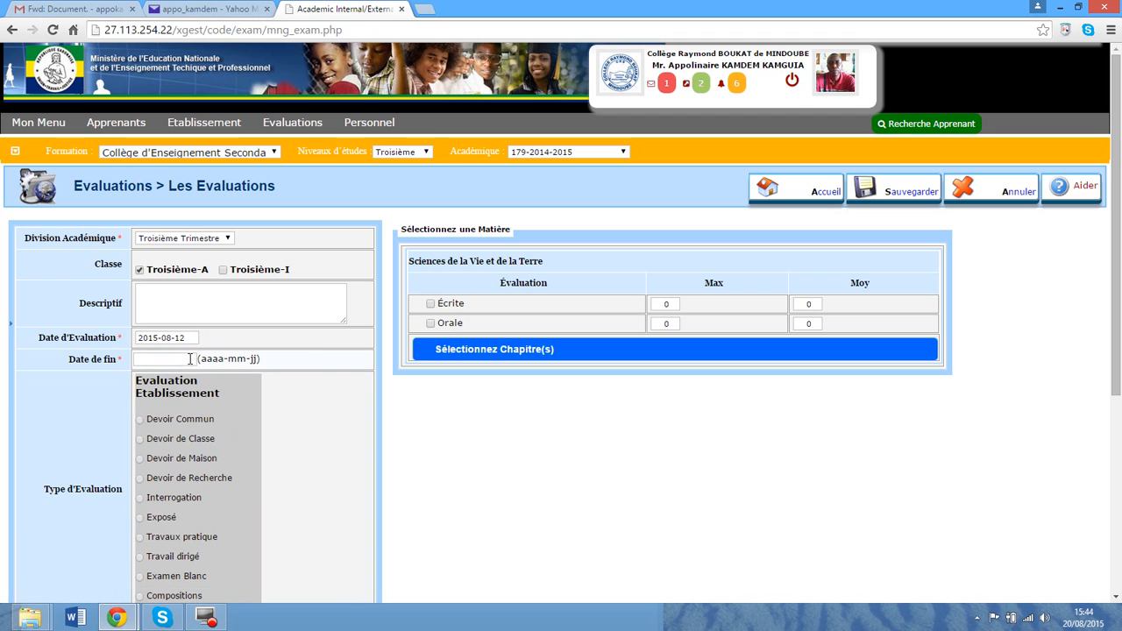
click(188, 358)
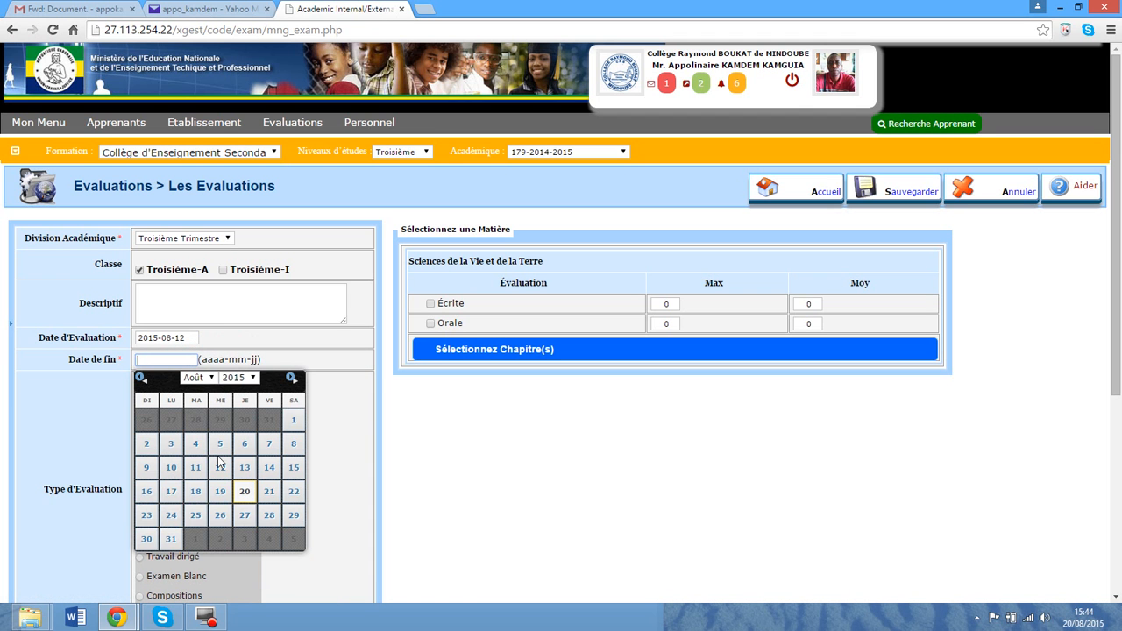
click(220, 467)
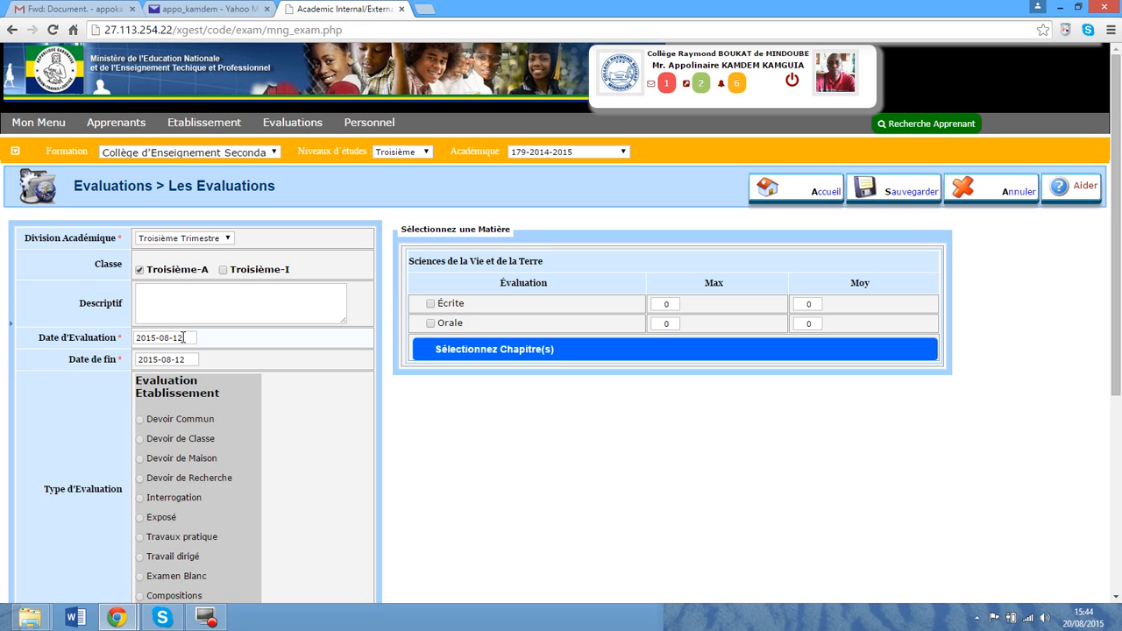
click(189, 357)
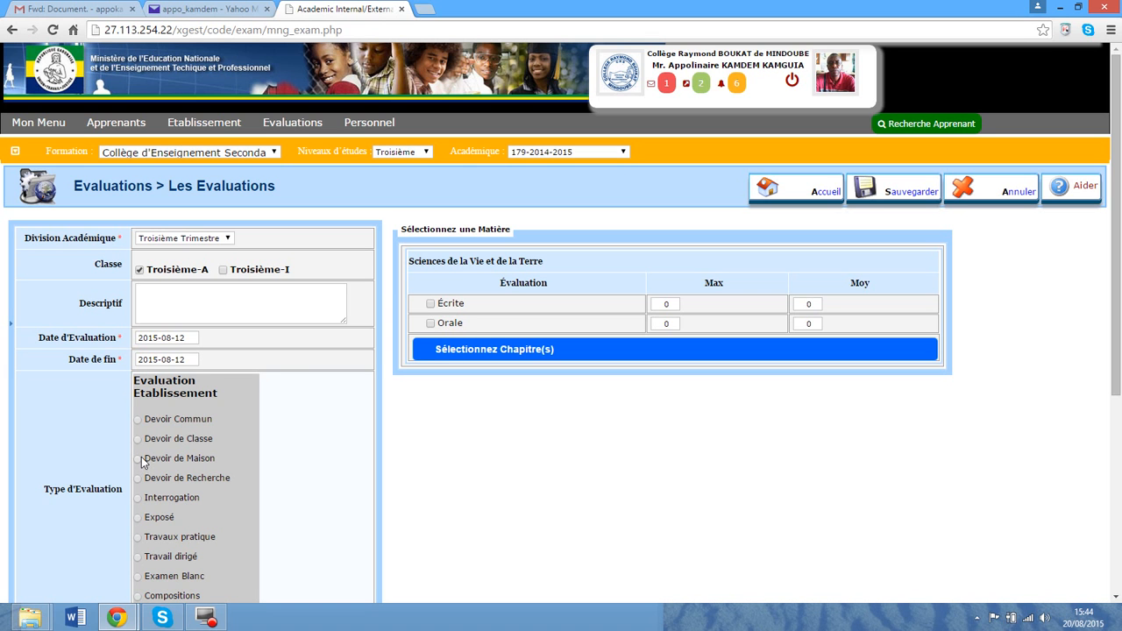
Step: Set the evaluation type to Devoir de Classe and its category to Evaluation Régulière
click(137, 438)
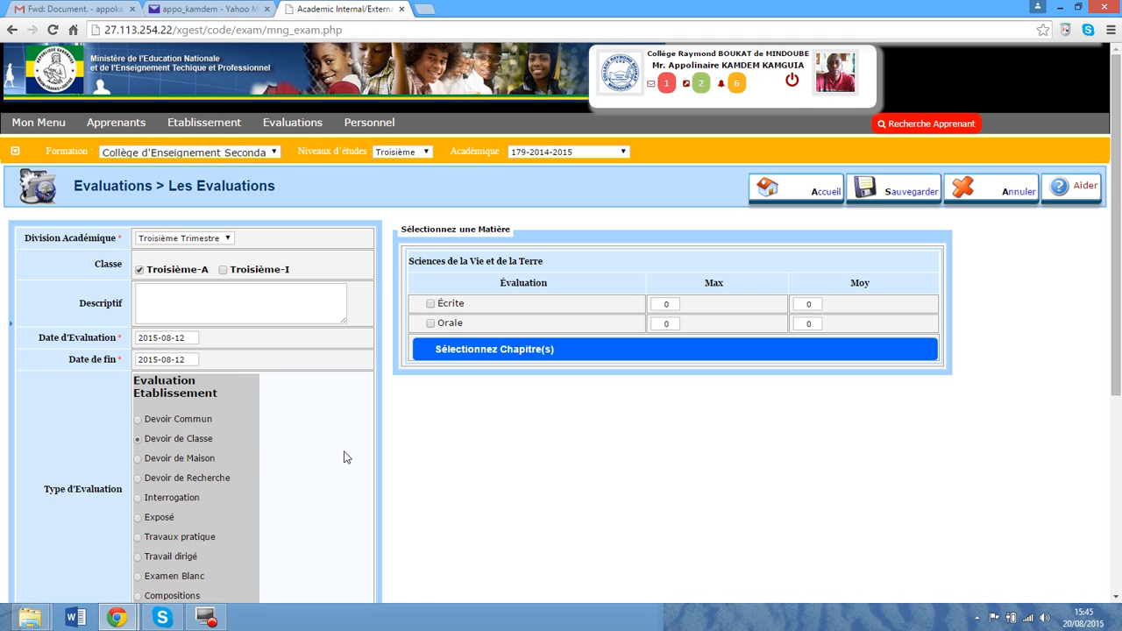
drag(1110, 324, 1119, 476)
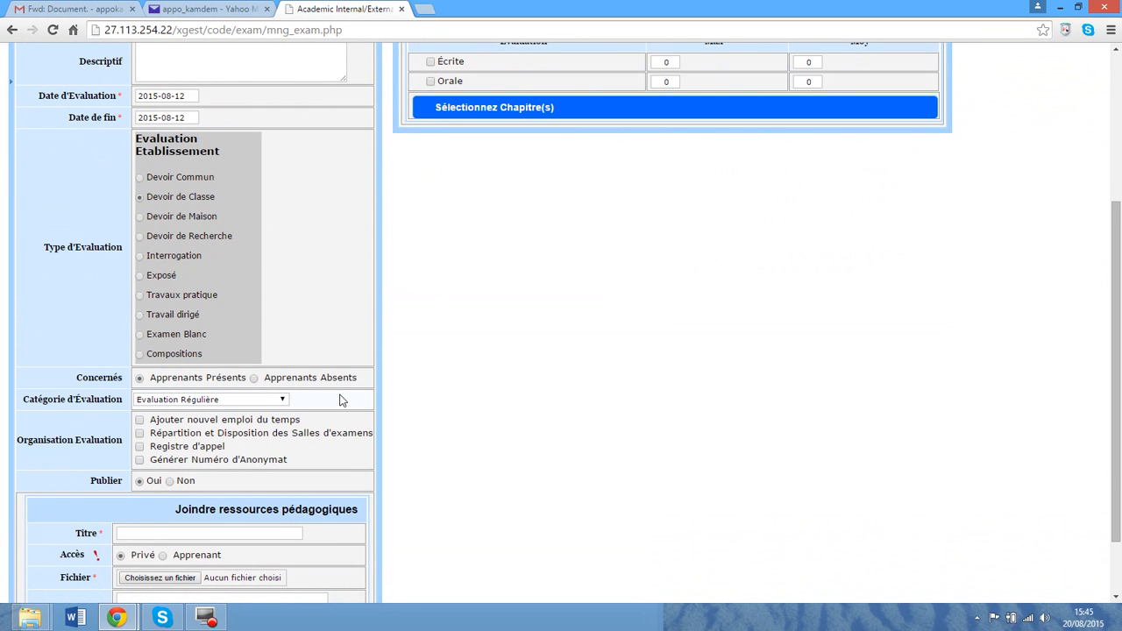
click(151, 399)
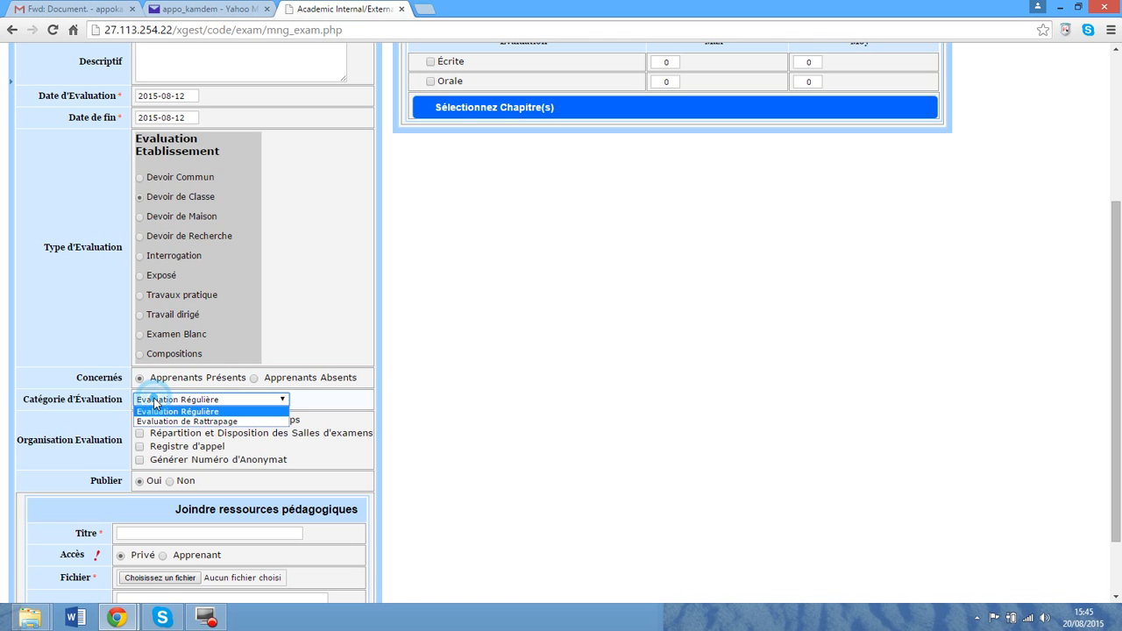
click(153, 400)
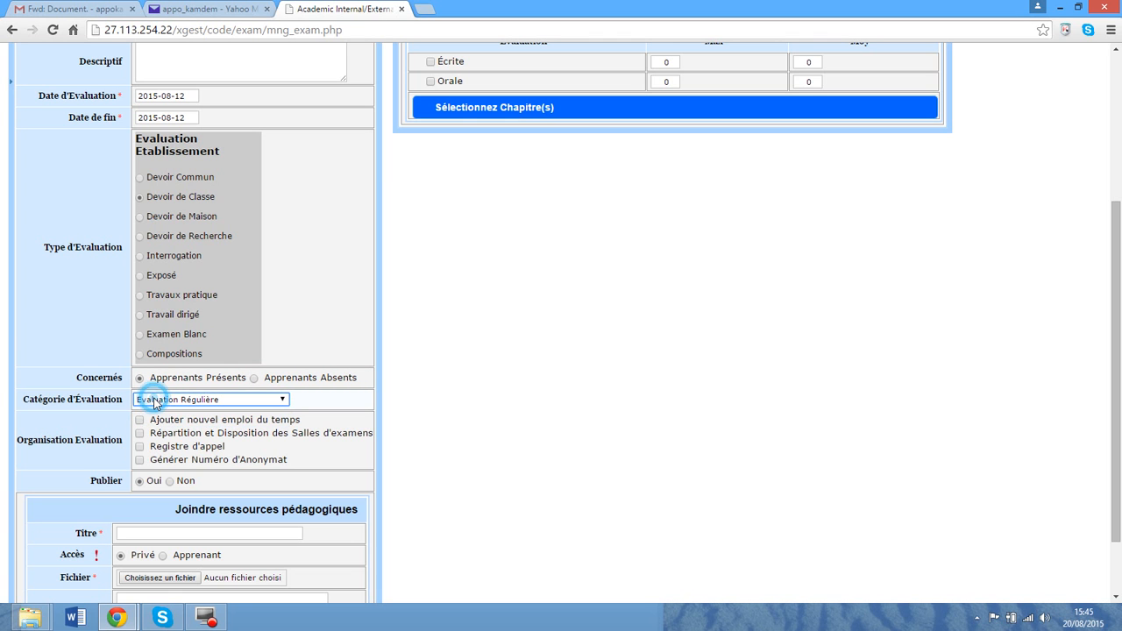
click(154, 401)
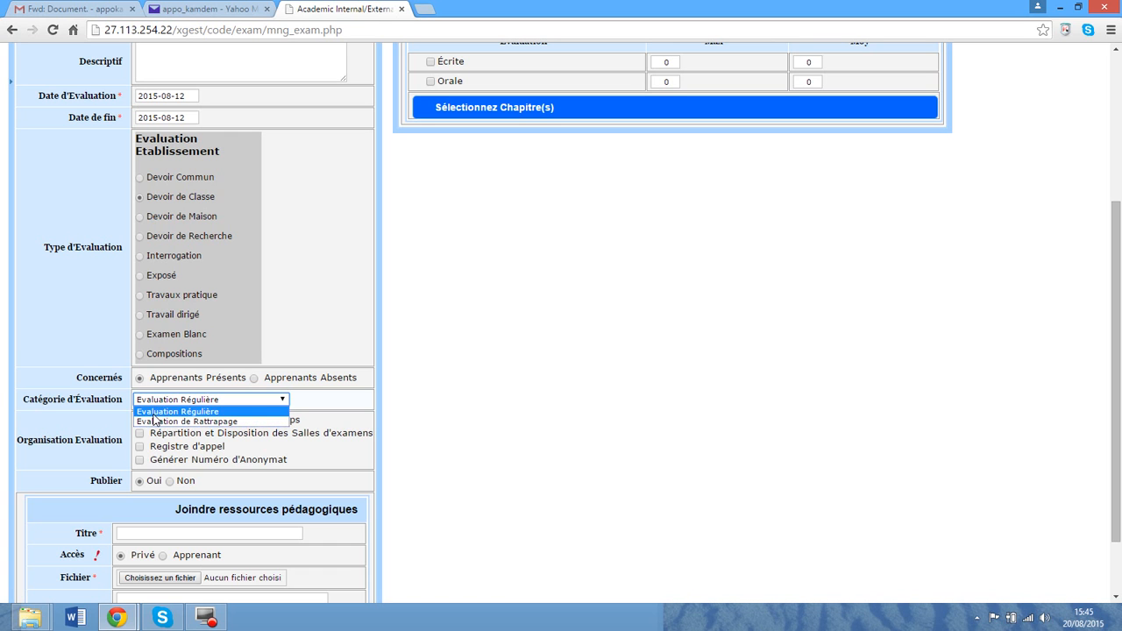
click(154, 412)
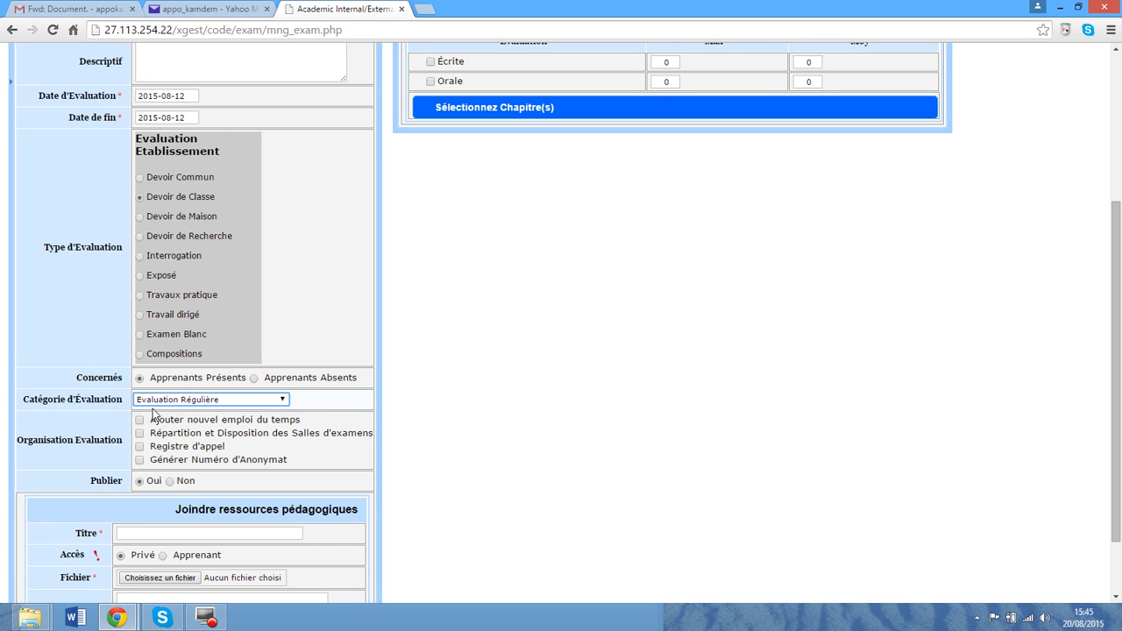
Step: Enable Registre d'appel for the evaluation and title the attached teaching resource "courbes" with access for Apprenant
click(138, 447)
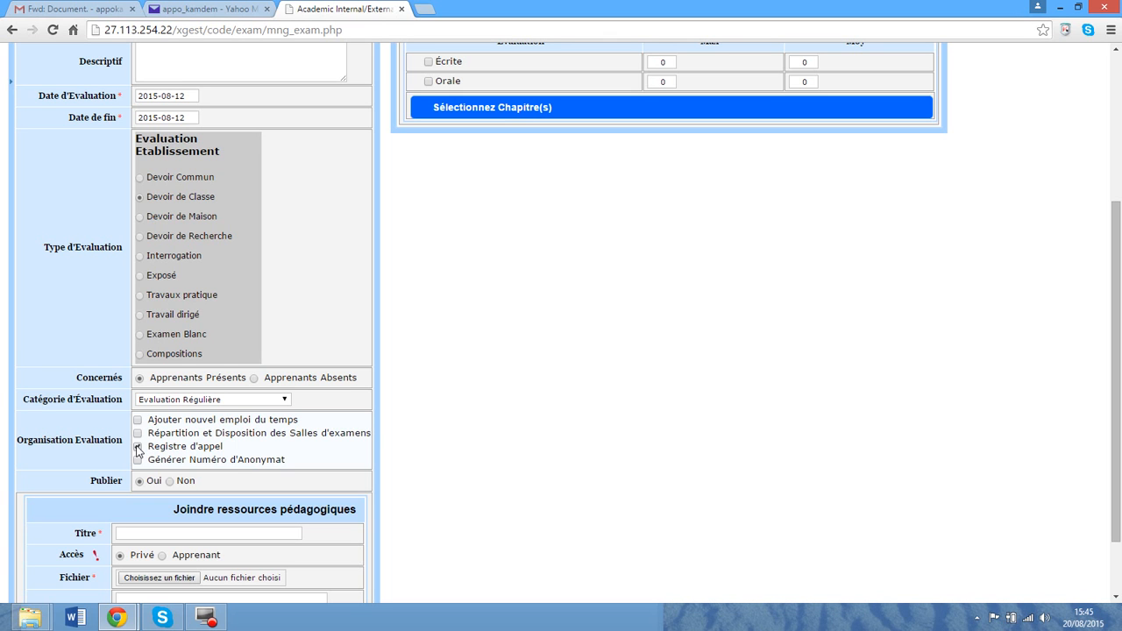
click(137, 447)
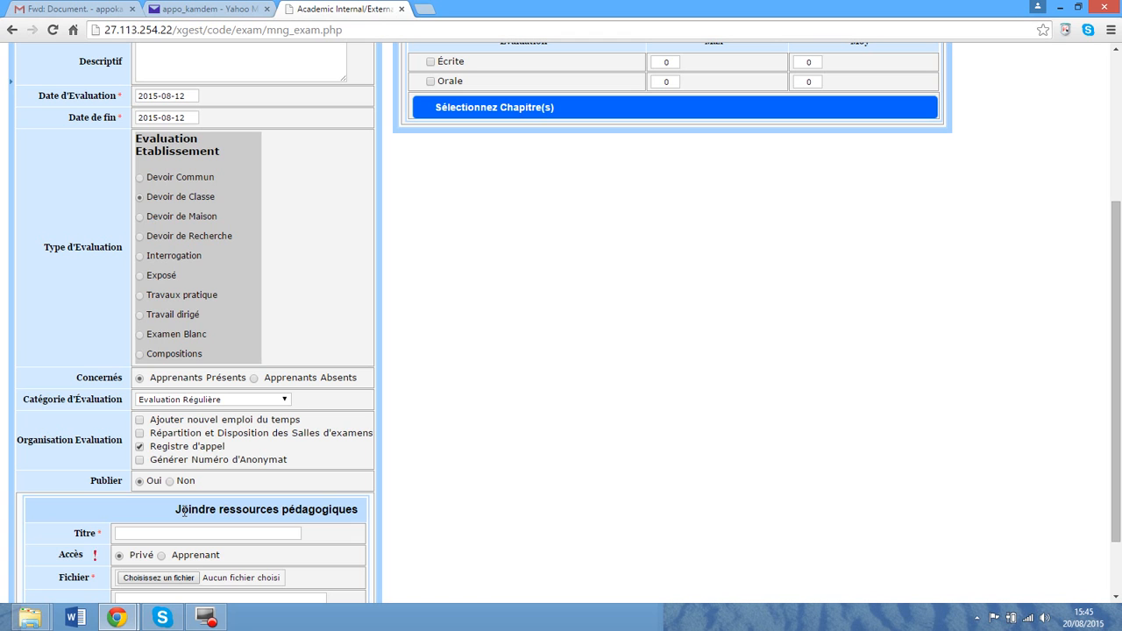
click(144, 534)
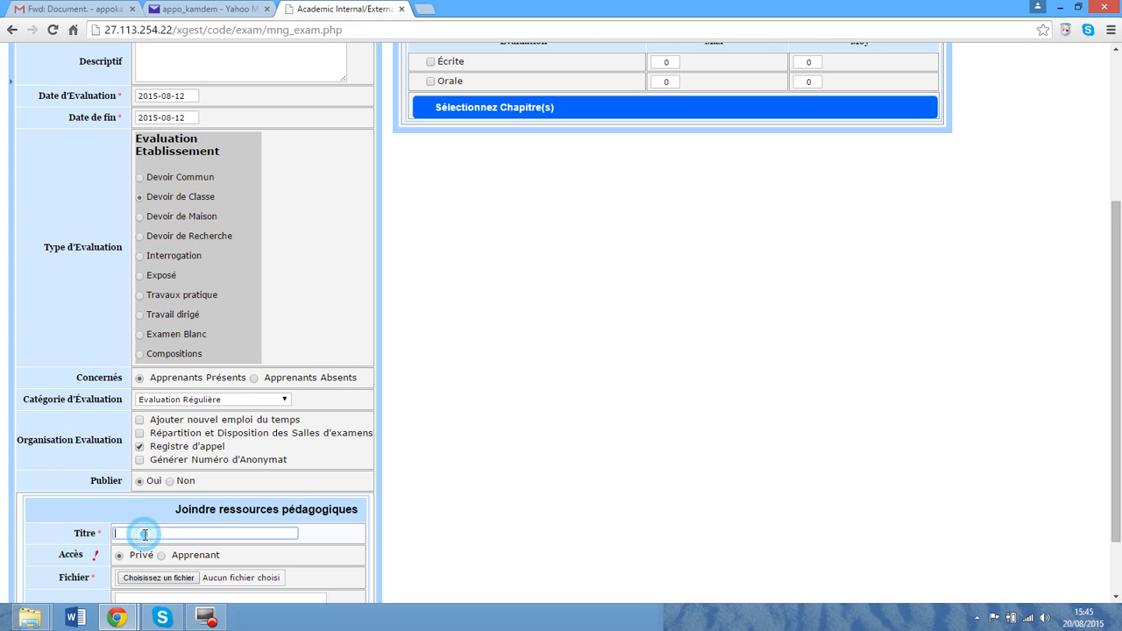
text(courbes)
click(159, 559)
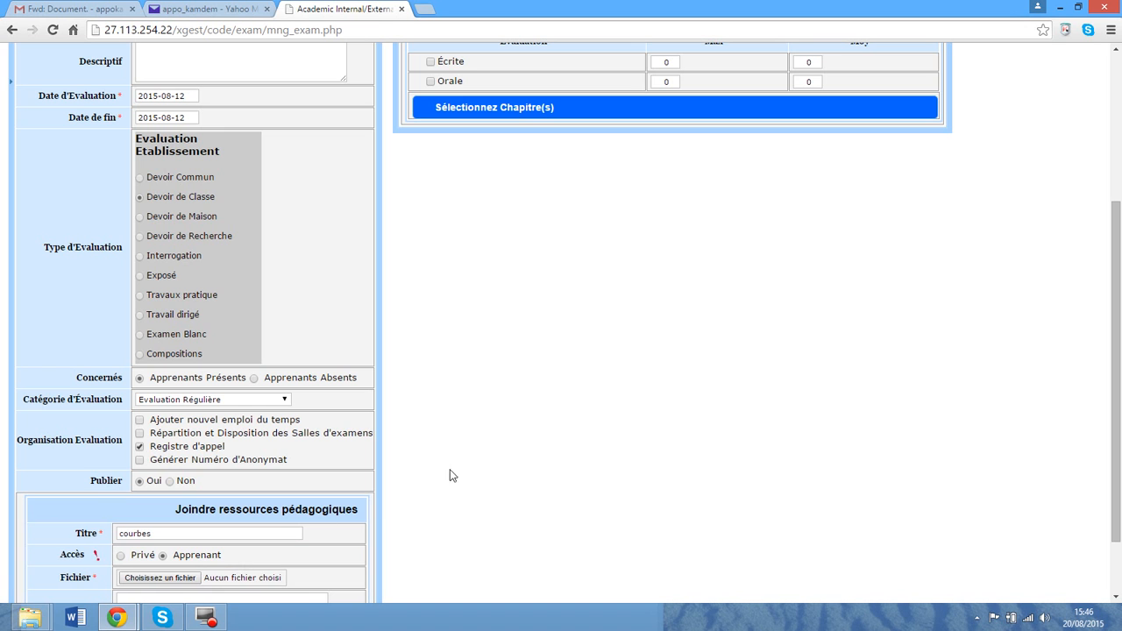
Step: Include the Écrite evaluation for Sciences de la Vie et de la Terre with Max 20 and Moy 10, and save the evaluation
drag(1119, 424, 1119, 473)
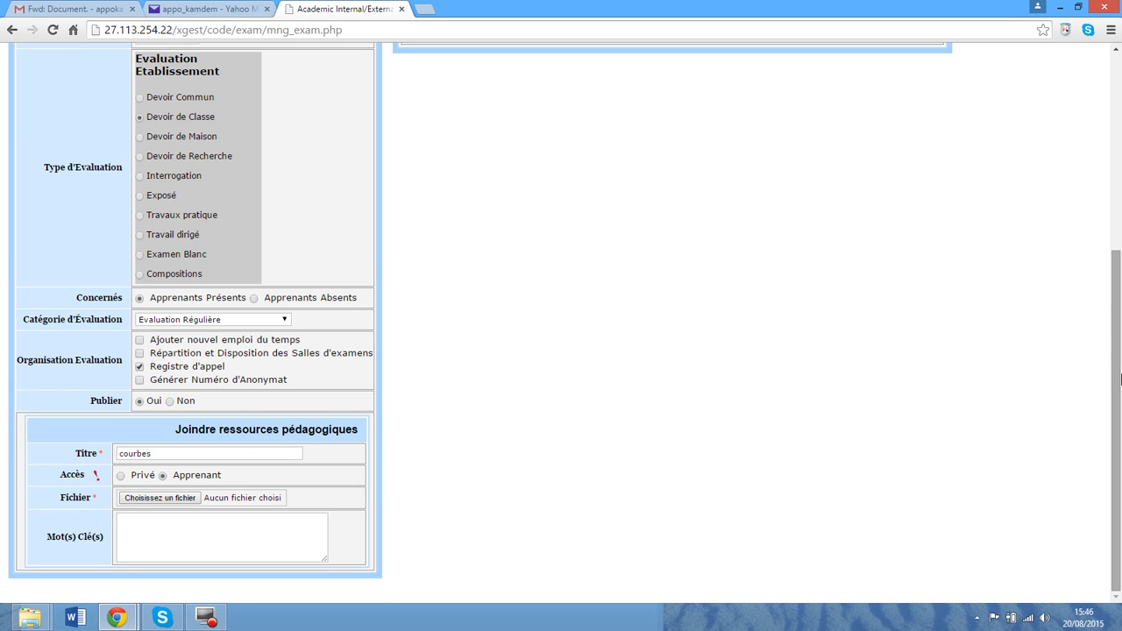
scroll(1120, 377, up, 3)
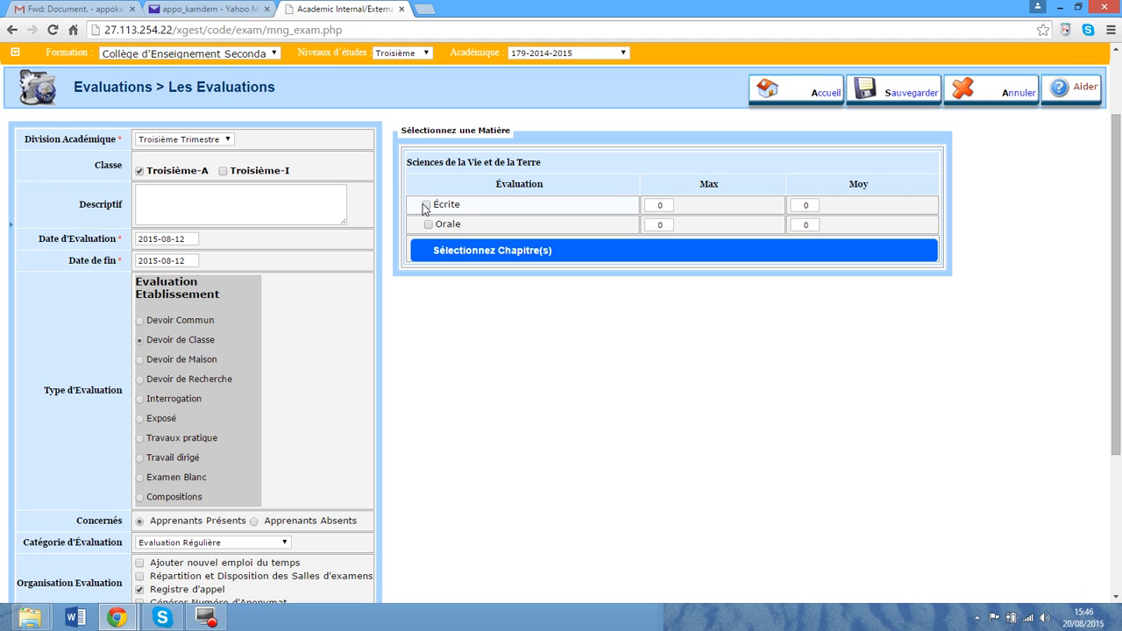
click(428, 207)
click(657, 205)
text(2)
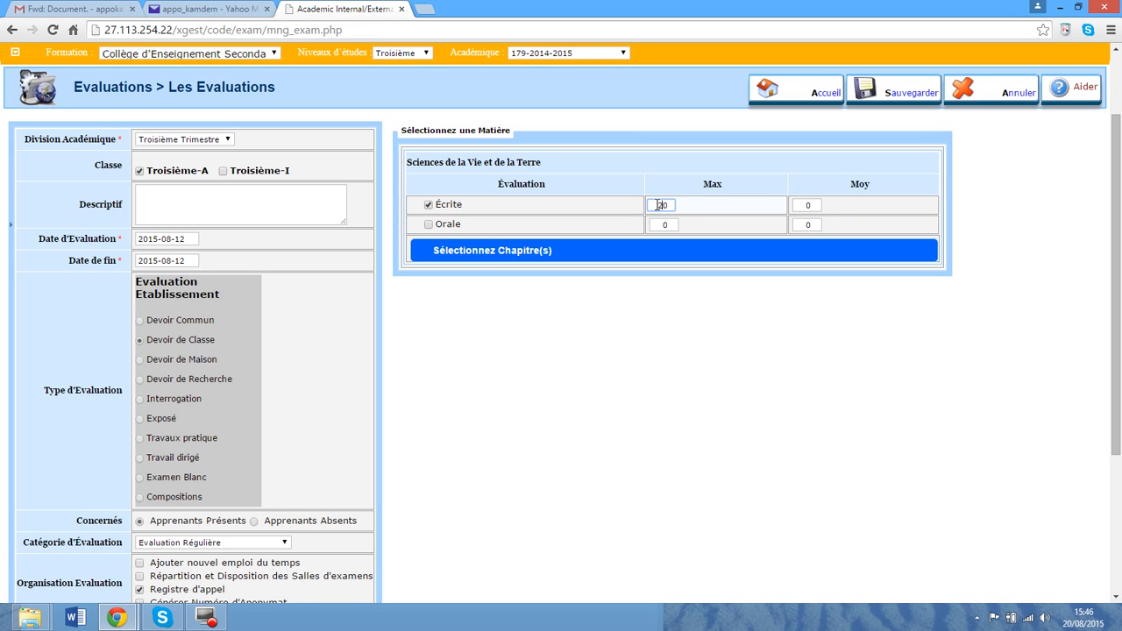
click(803, 205)
click(803, 204)
click(877, 96)
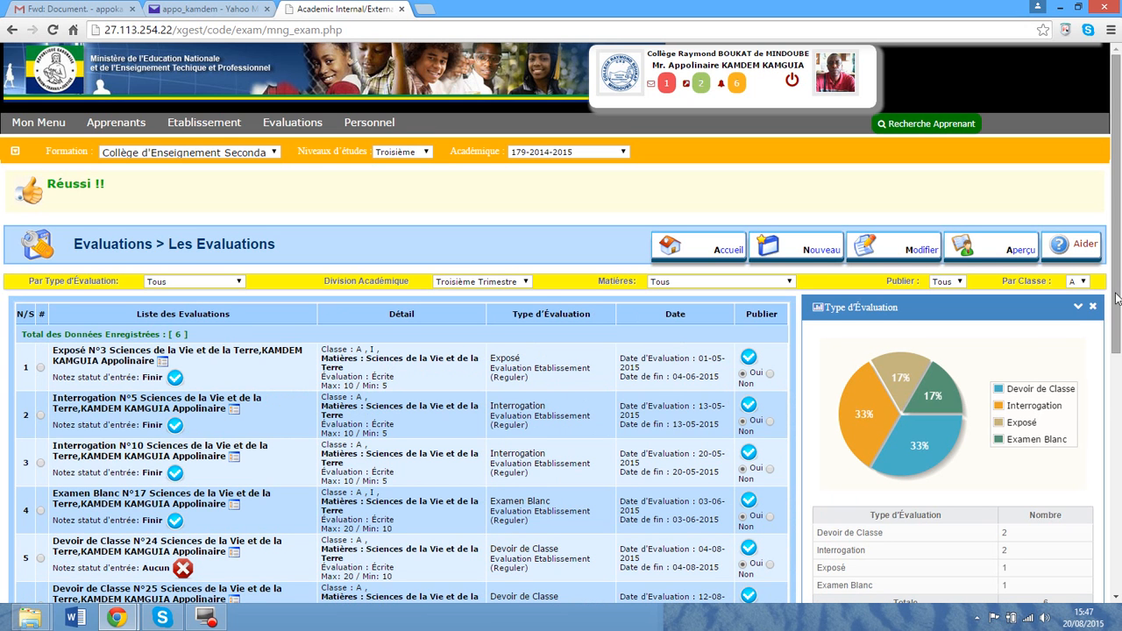
Step: Select the Devoir de Classe evaluation dated 12-08-2015 in the evaluations list
drag(1116, 311, 1115, 391)
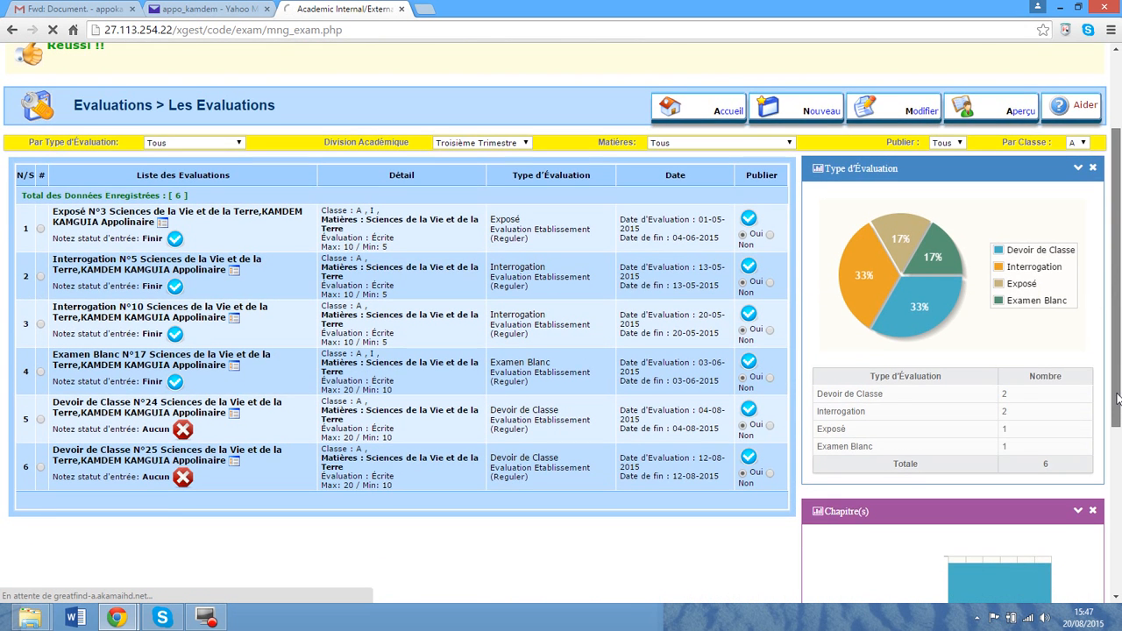
click(698, 460)
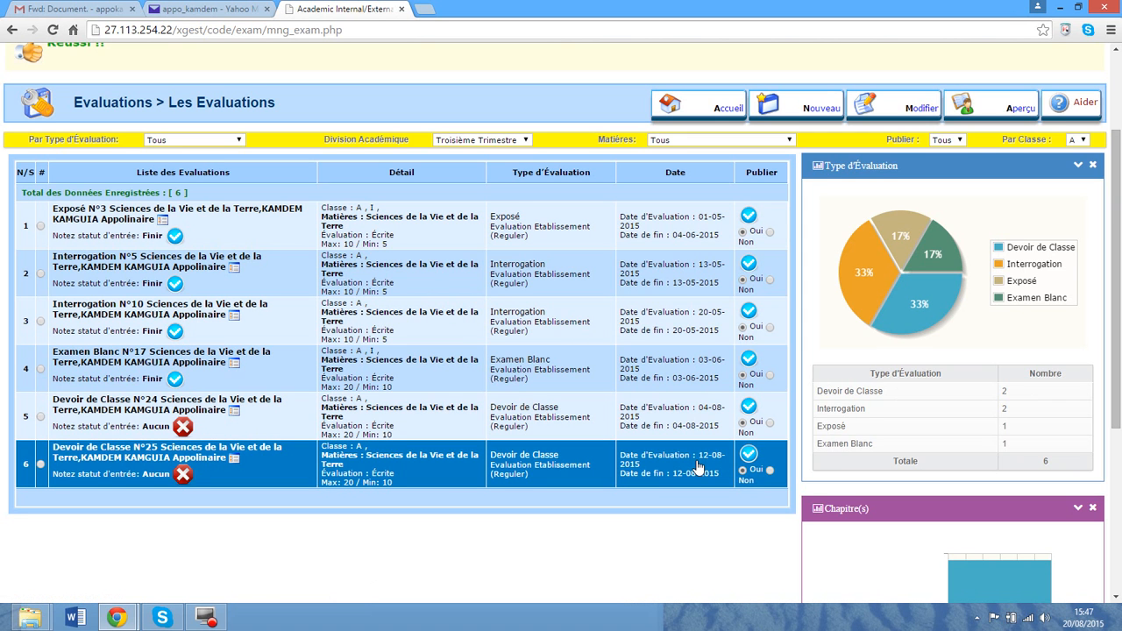
click(346, 455)
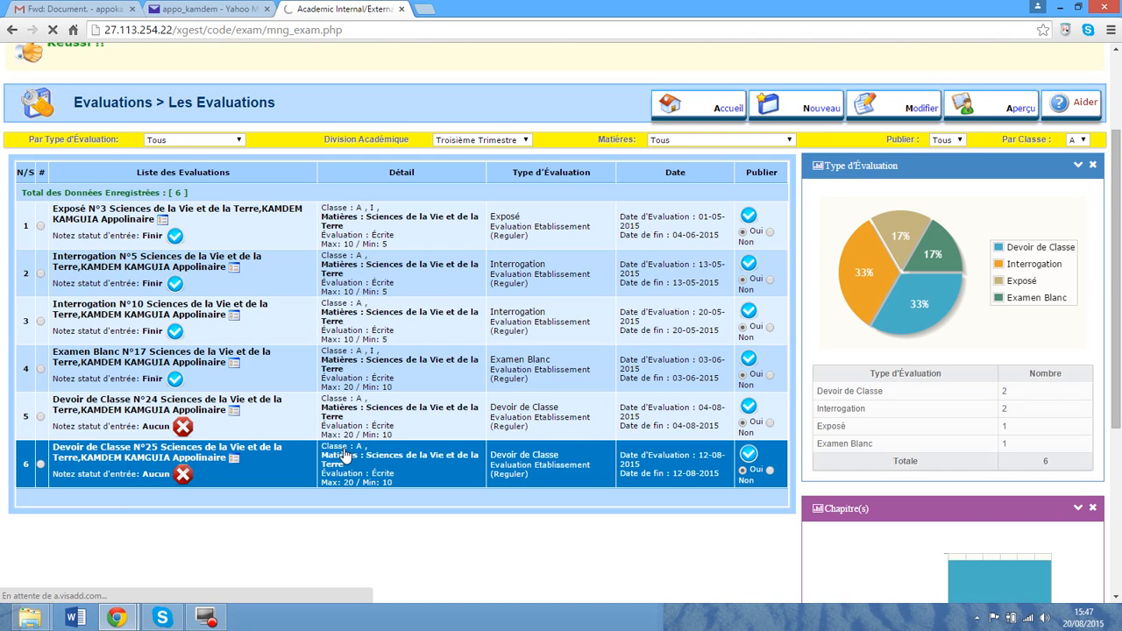